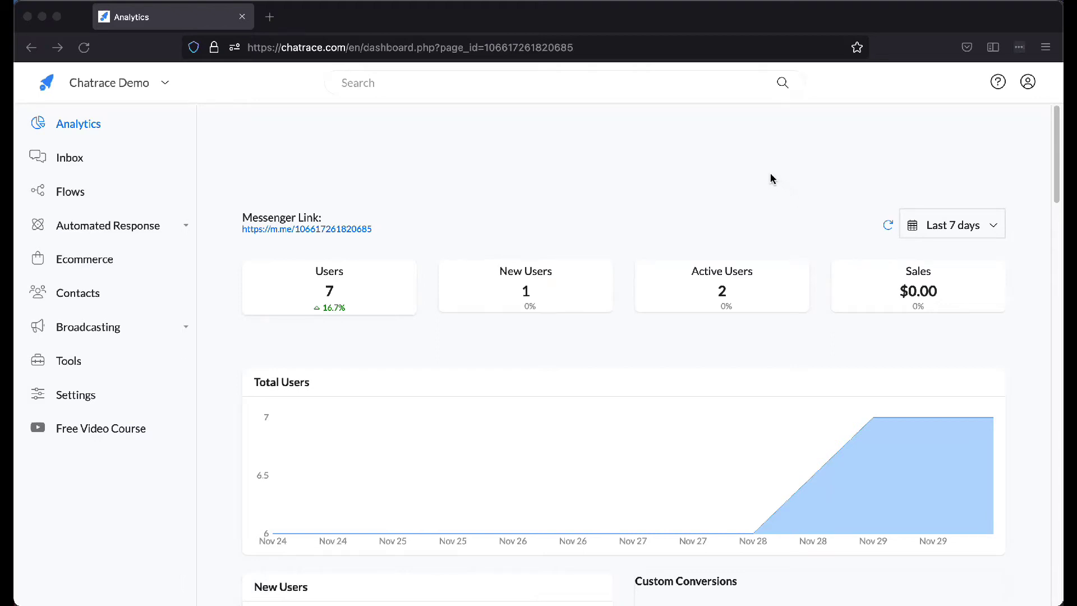
Open the Rules page via Tools > Triggers and Actions, and open Flows in a new tab.
left_click(71, 363)
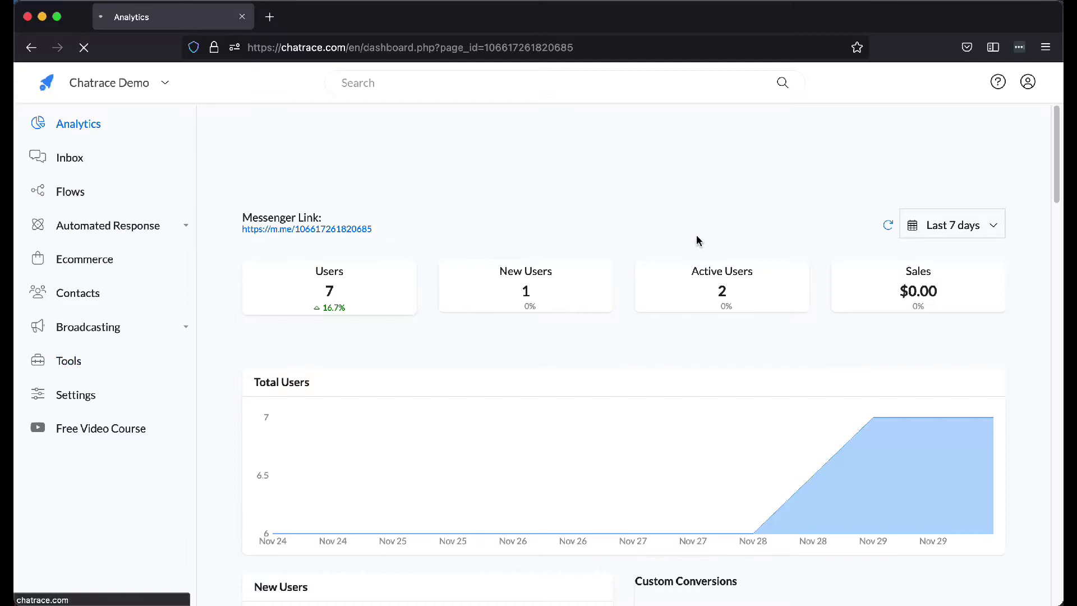
left_click(341, 431)
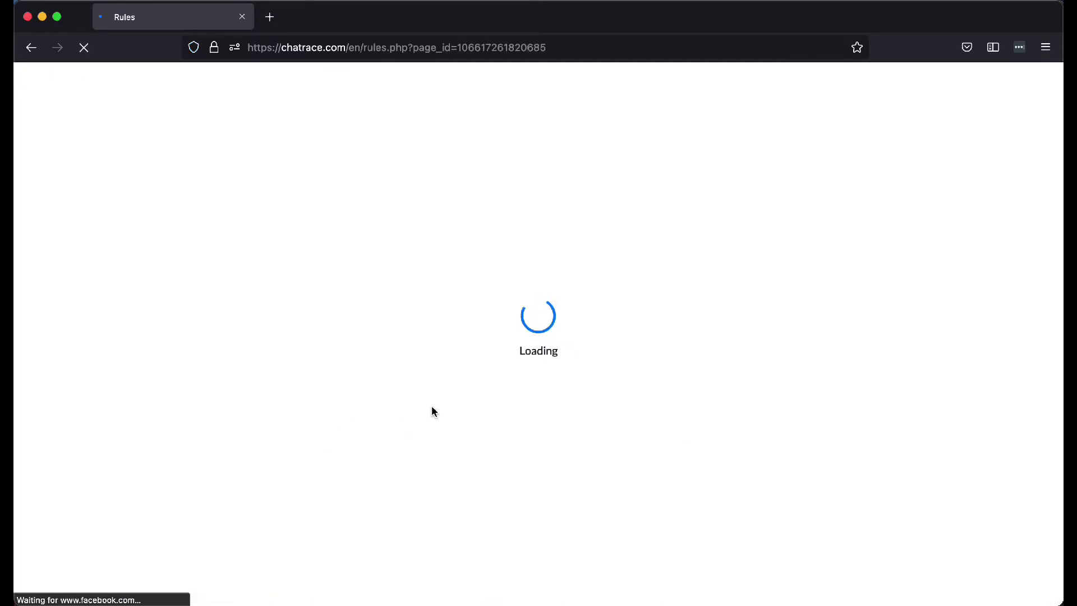
left_click_drag(326, 206, 385, 209)
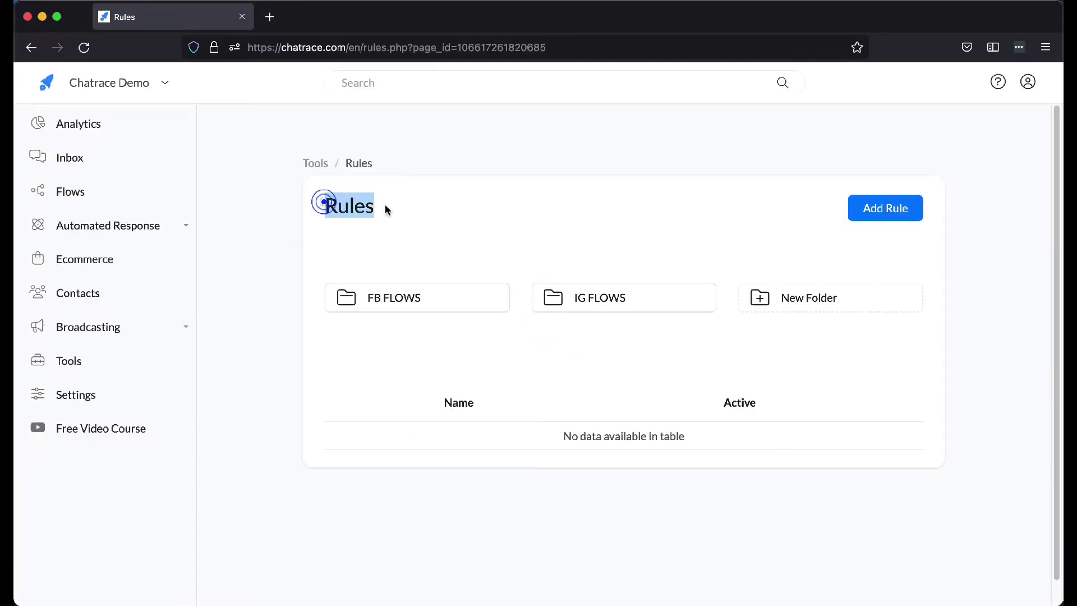
left_click(407, 229)
right_click(60, 190)
left_click(79, 194)
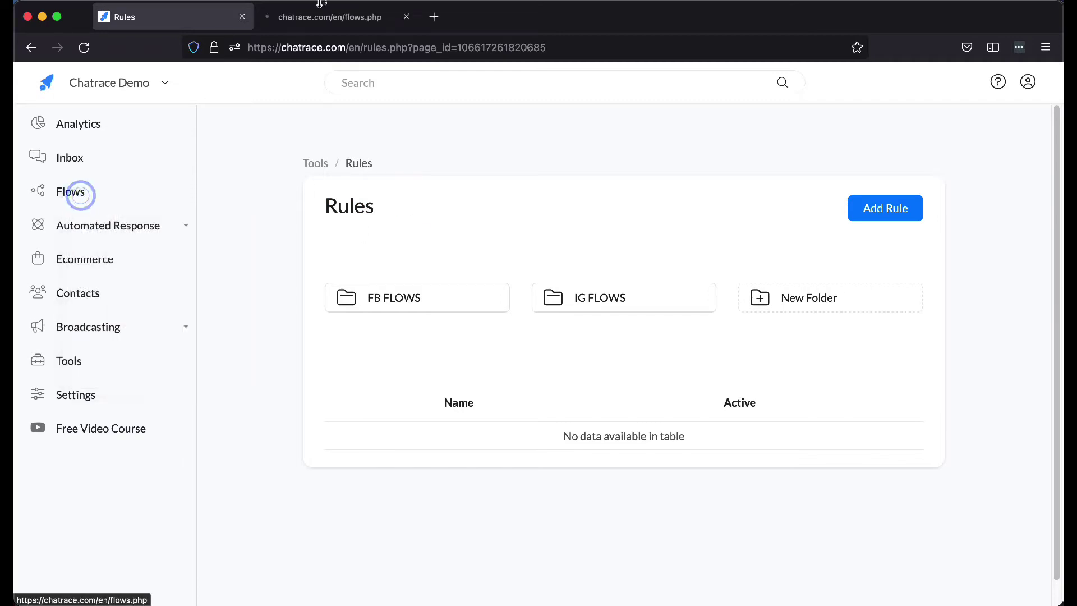
Create a Rule Test flow in FB FLOWS with a Messenger text message.
left_click(327, 17)
left_click(631, 347)
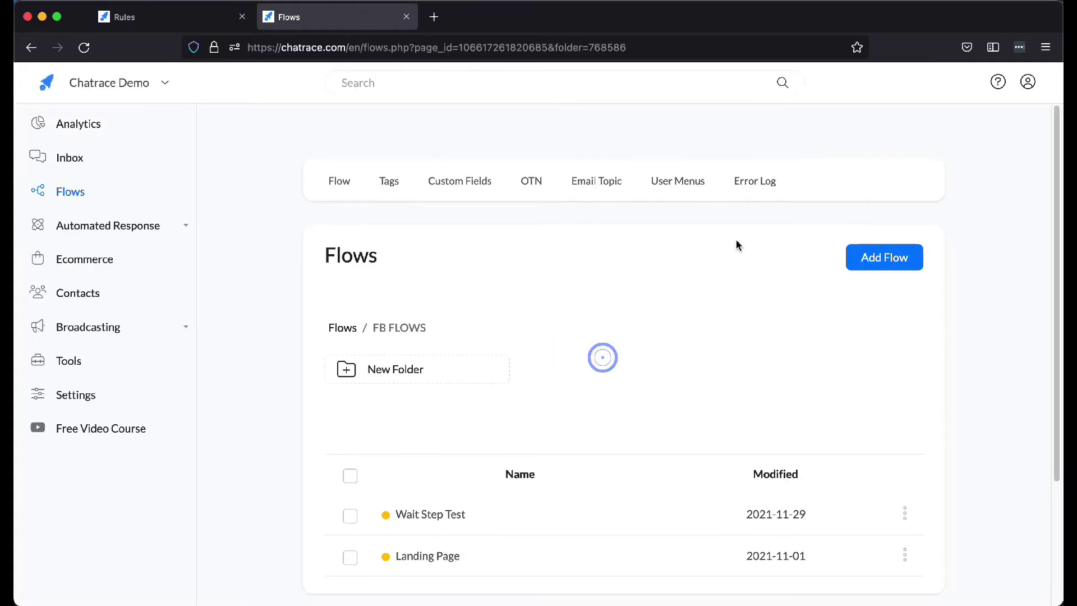
left_click(880, 262)
type("Rule Test")
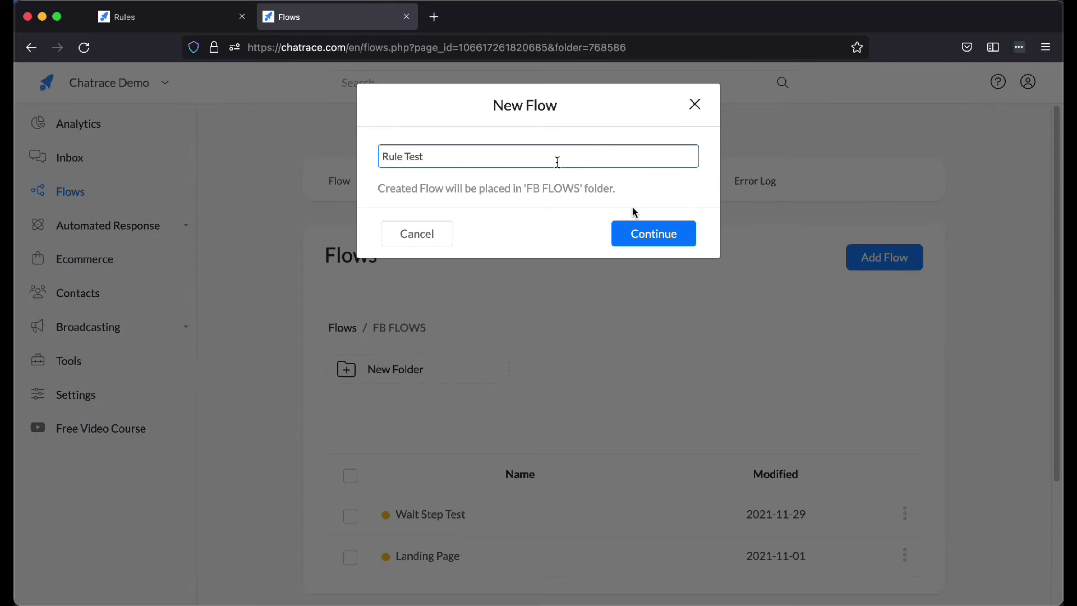
left_click(648, 232)
left_click(639, 351)
left_click(854, 183)
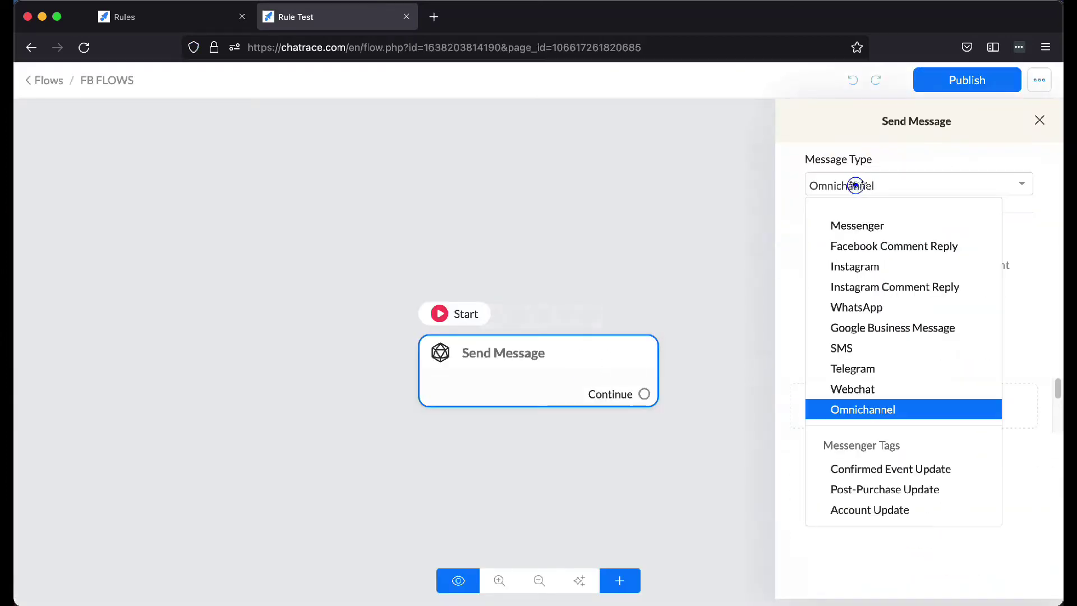
left_click(856, 223)
left_click(897, 378)
left_click(875, 292)
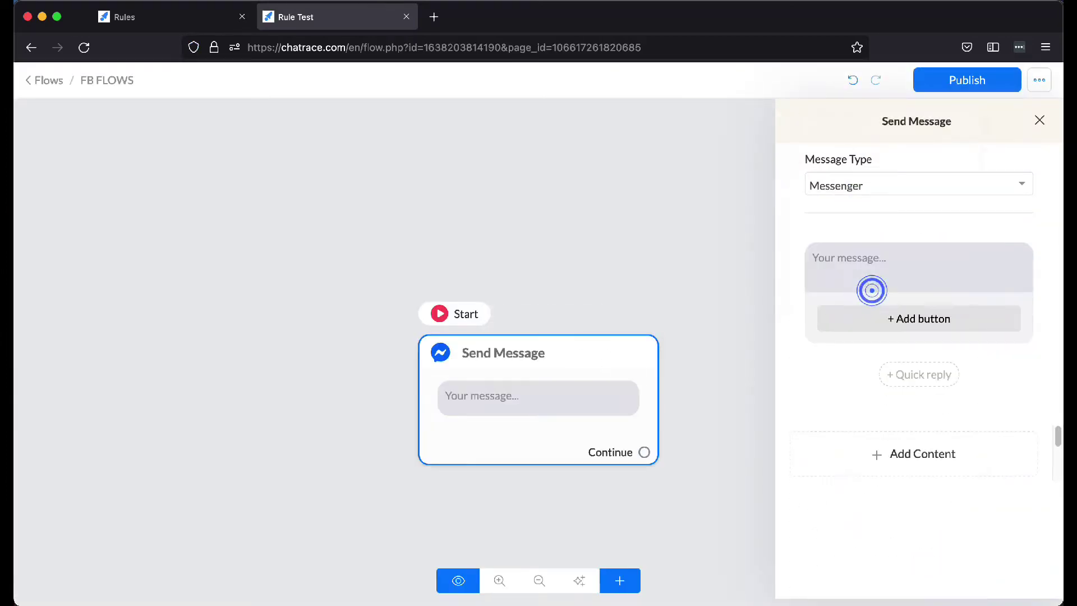
type("Click below to get a tag")
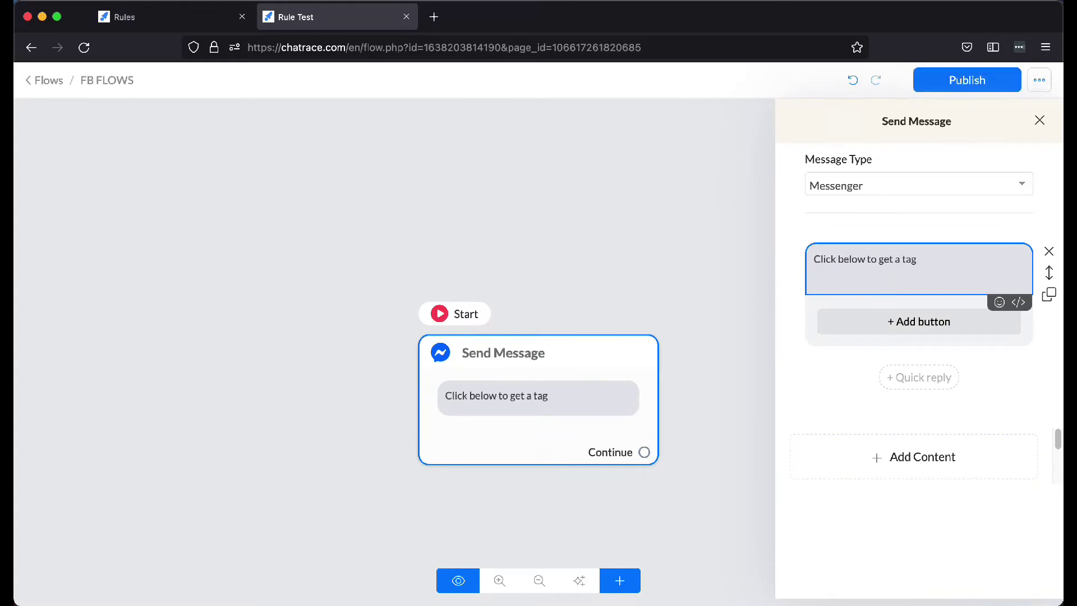
key("BackSpace")
key("BackSpace")
key("BackSpace")
key("BackSpace")
key("BackSpace")
type("the tag \"welcome\"")
Add a Welcome Tag button linked to an action adding the 'welcome' tag.
left_click(879, 319)
type("Welcome Tag")
left_click(742, 549)
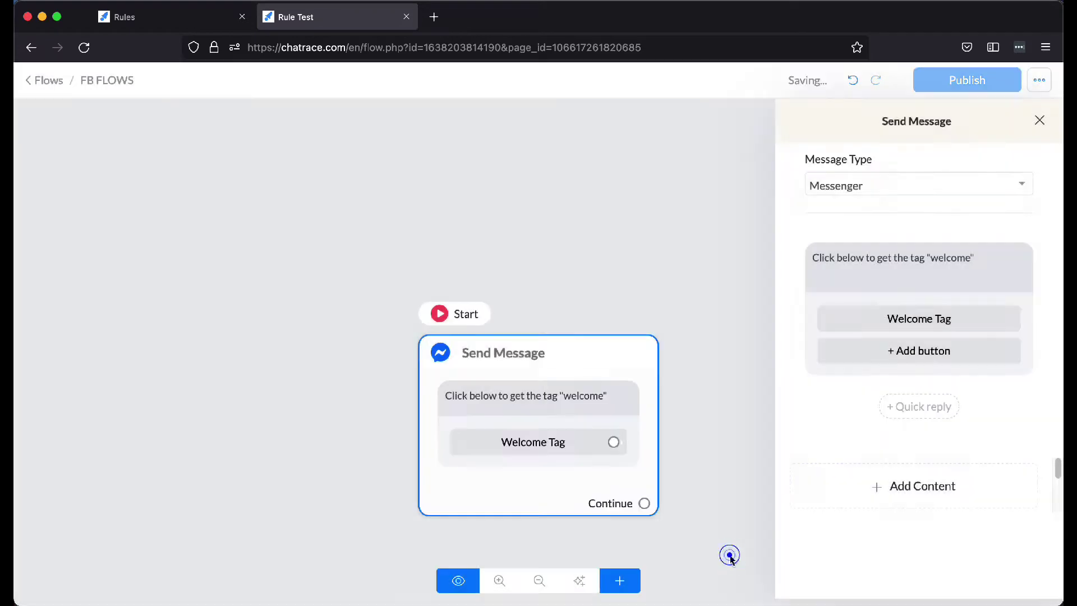
left_click_drag(380, 271, 594, 221)
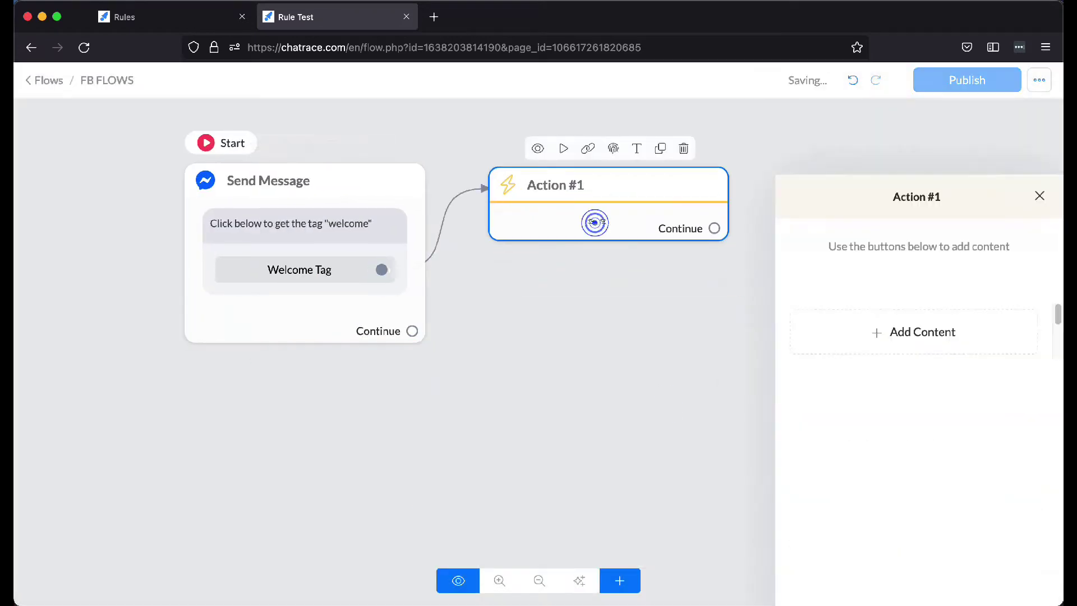
left_click(878, 257)
left_click(871, 301)
left_click(649, 130)
type("welc")
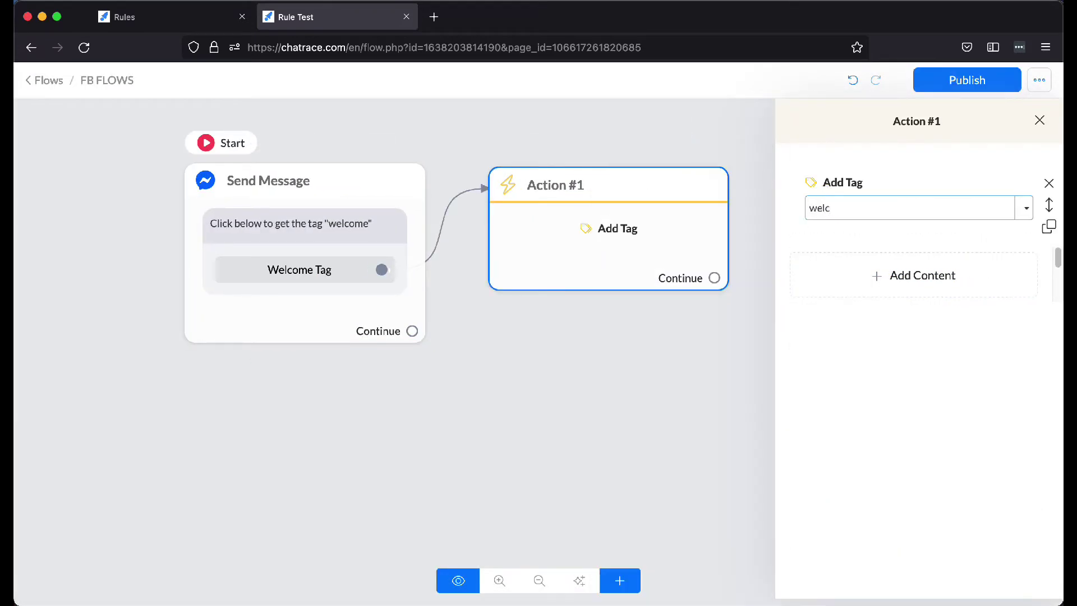
type("ome")
key("Return")
left_click(1040, 120)
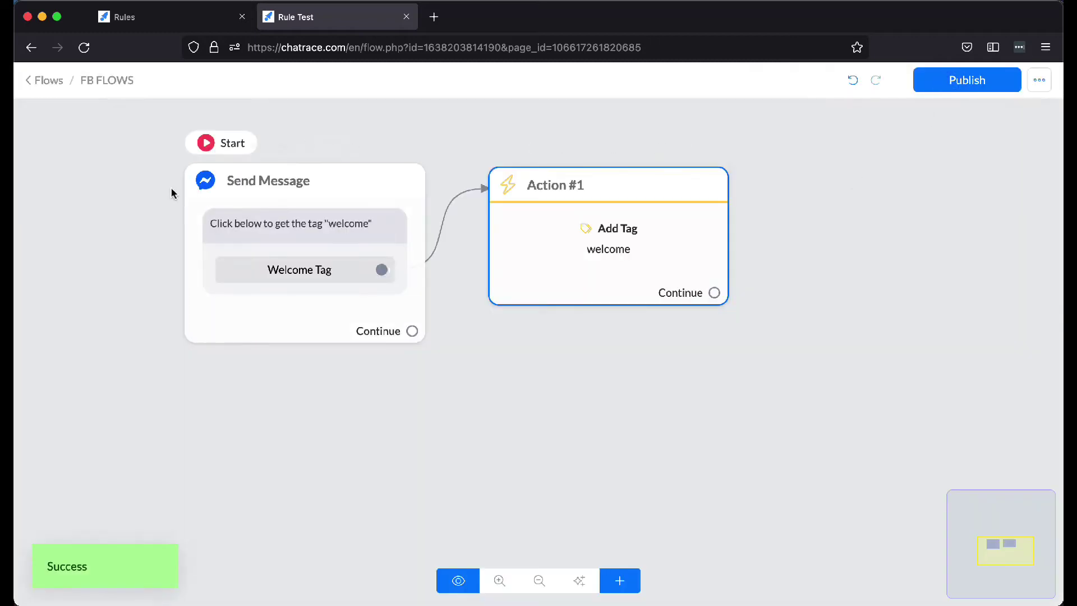
left_click(48, 80)
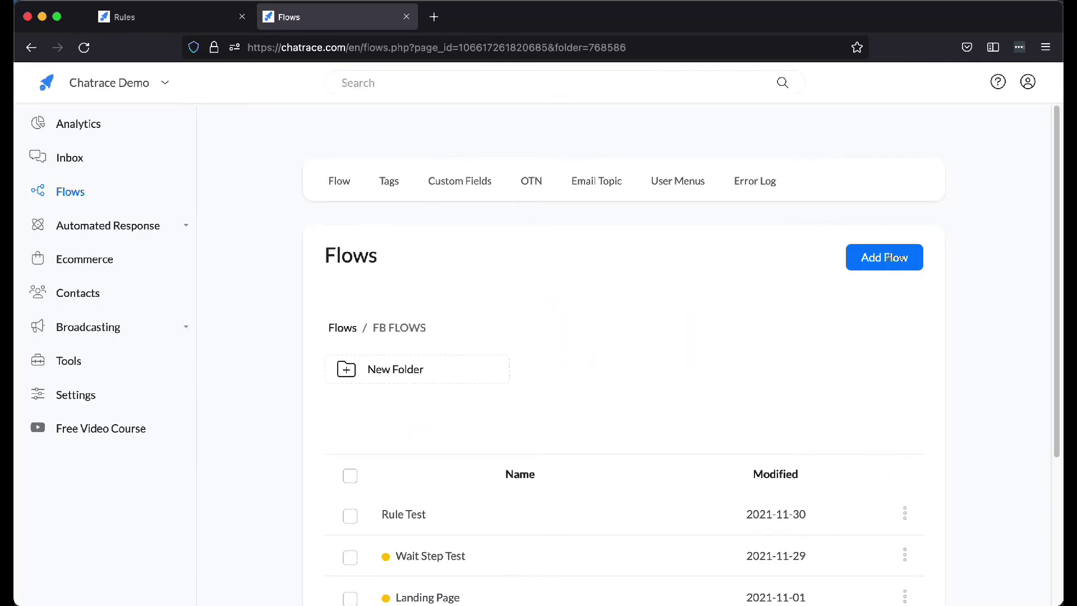
Create flow Rule Test_1 with the Messenger text 'If you received this, the rule worked.'.
left_click(884, 261)
type("Rule Test_1")
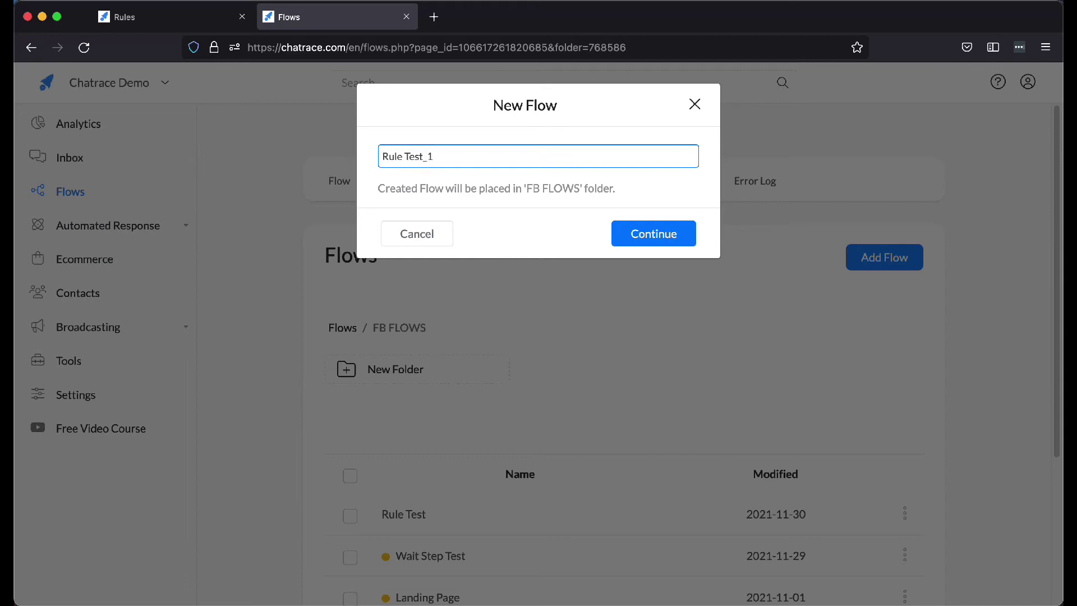
left_click(662, 243)
left_click(580, 330)
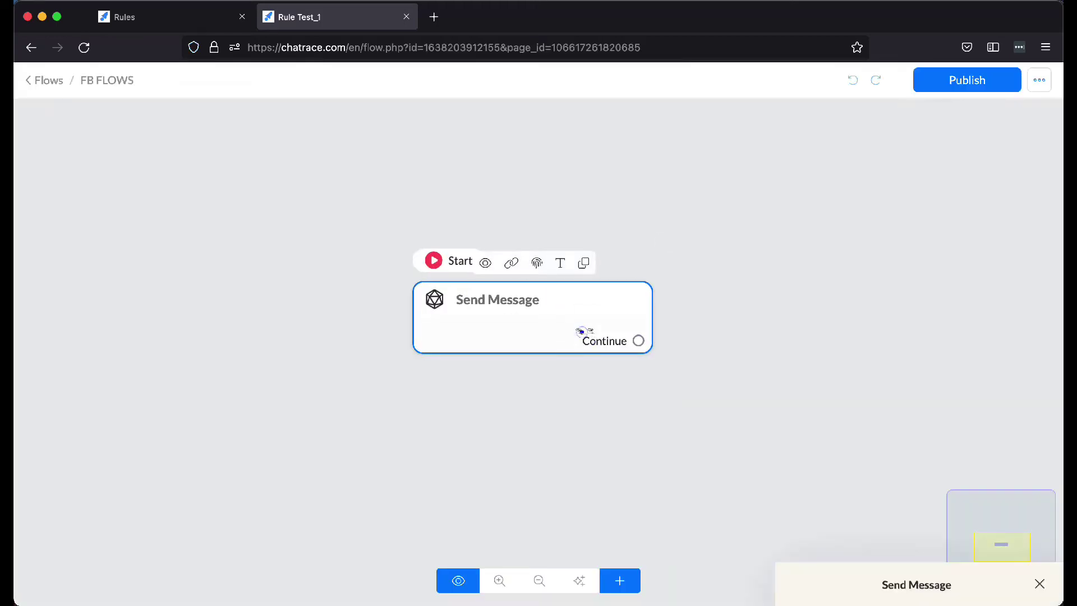
left_click(854, 186)
left_click(857, 225)
left_click(875, 385)
type("If you re")
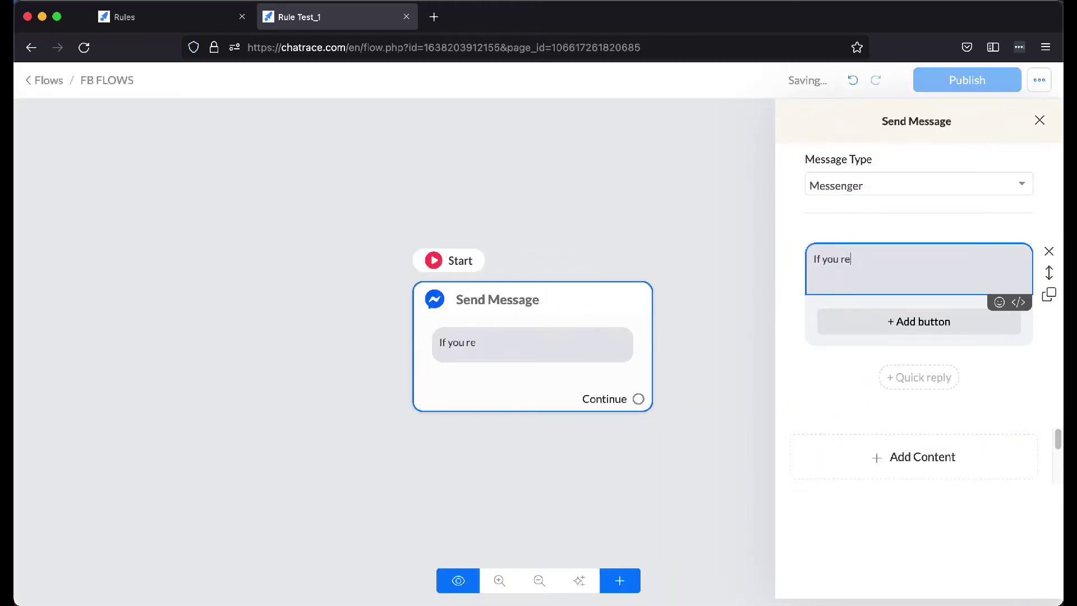
type("ceived this, the rule worked")
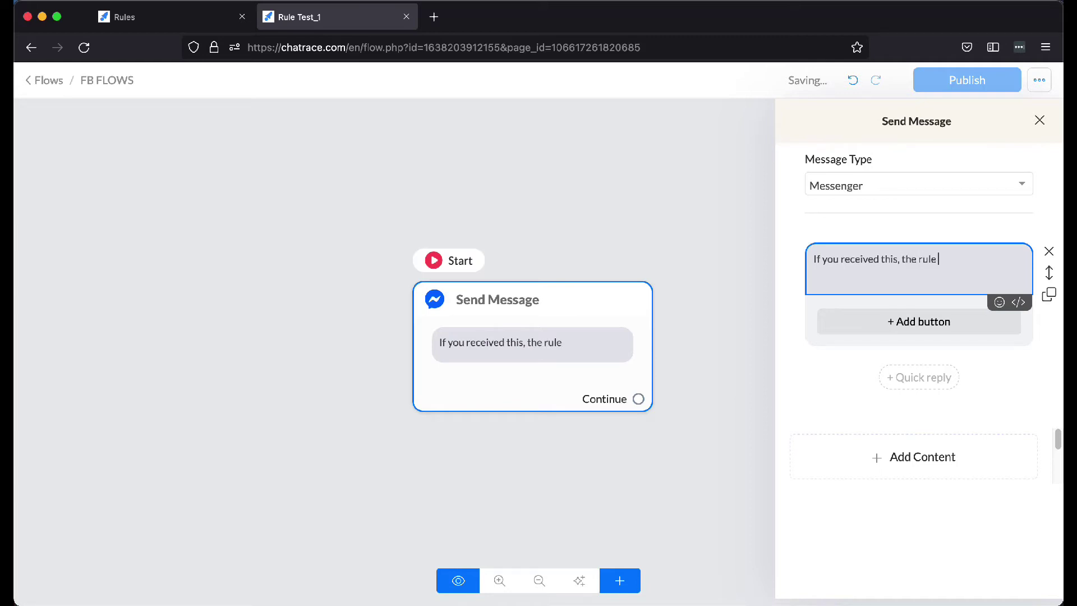
Publish Rule Test_1 and go back to the flows list.
left_click(741, 320)
left_click(966, 81)
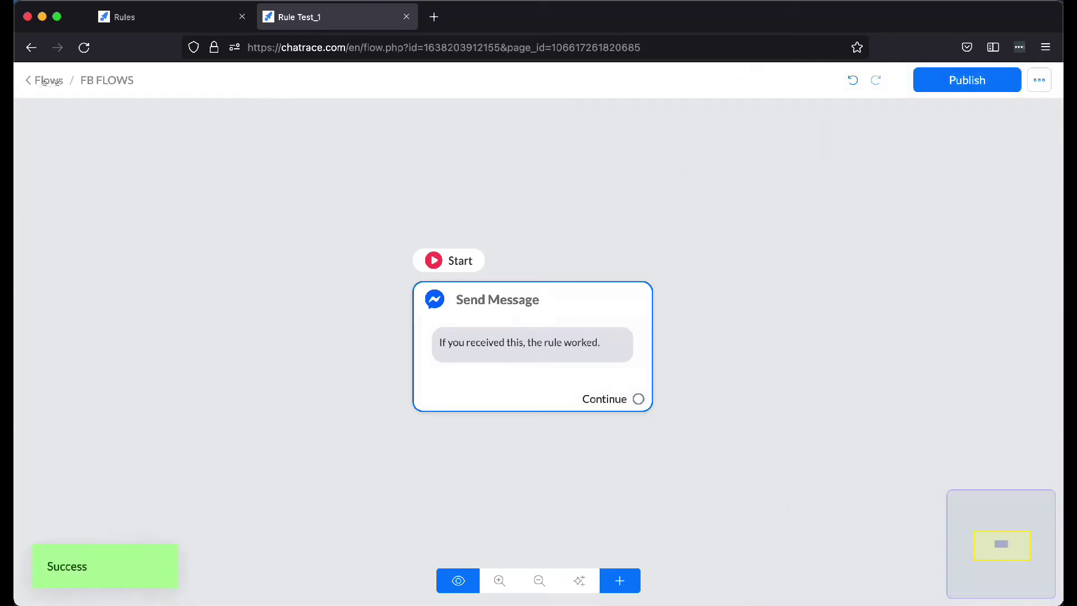
left_click(47, 79)
Add a rule named 'Rule Test for Welcome Tag' to the FB FLOWS rules folder.
left_click(67, 360)
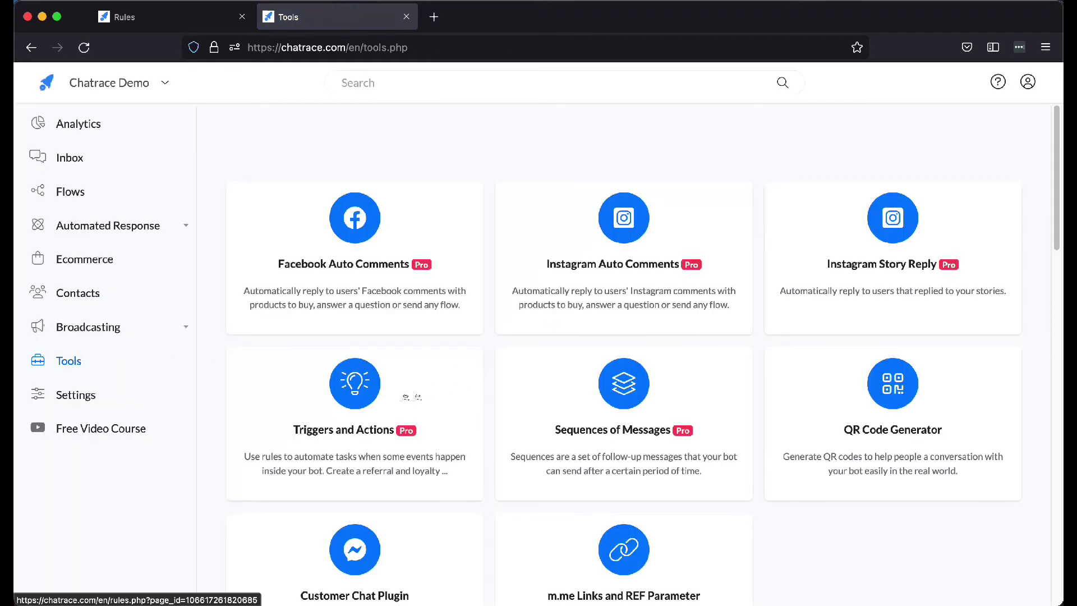
left_click(364, 422)
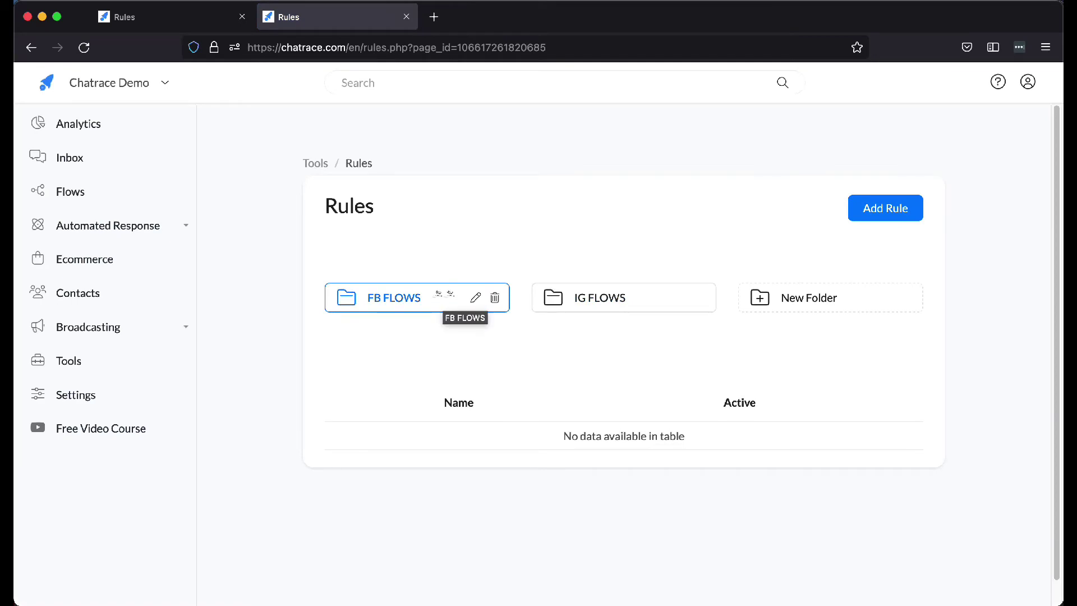
left_click(443, 295)
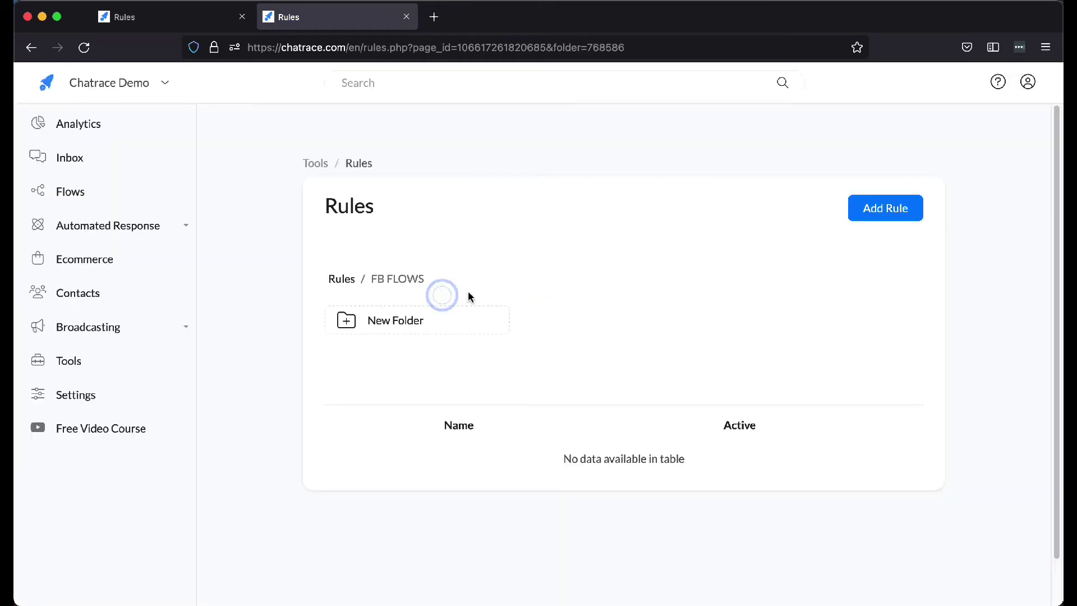
left_click(862, 214)
type("Rule Test for Welcome Tag")
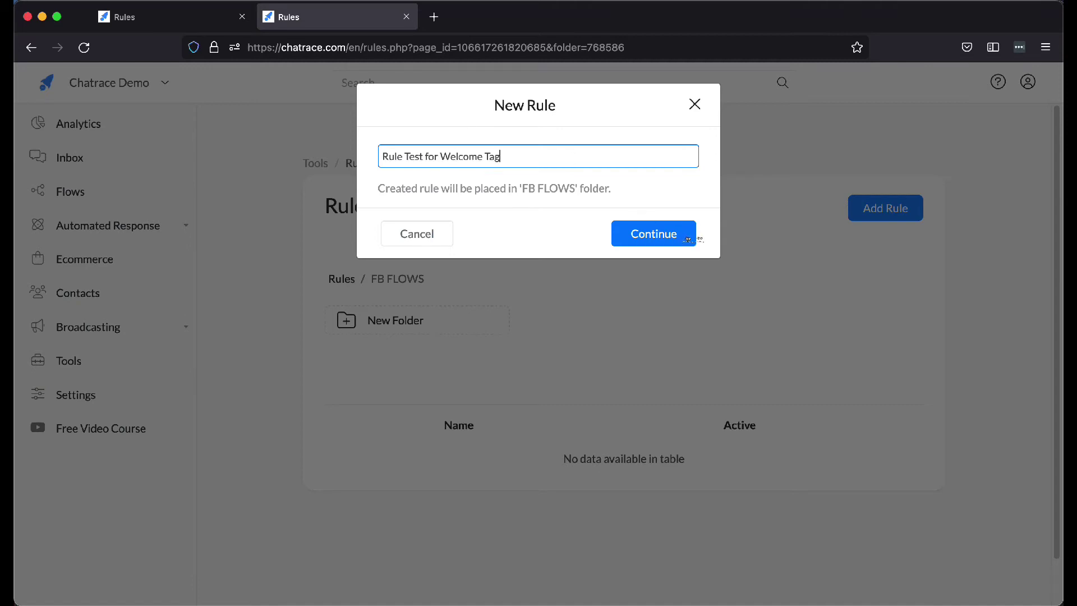
left_click(687, 237)
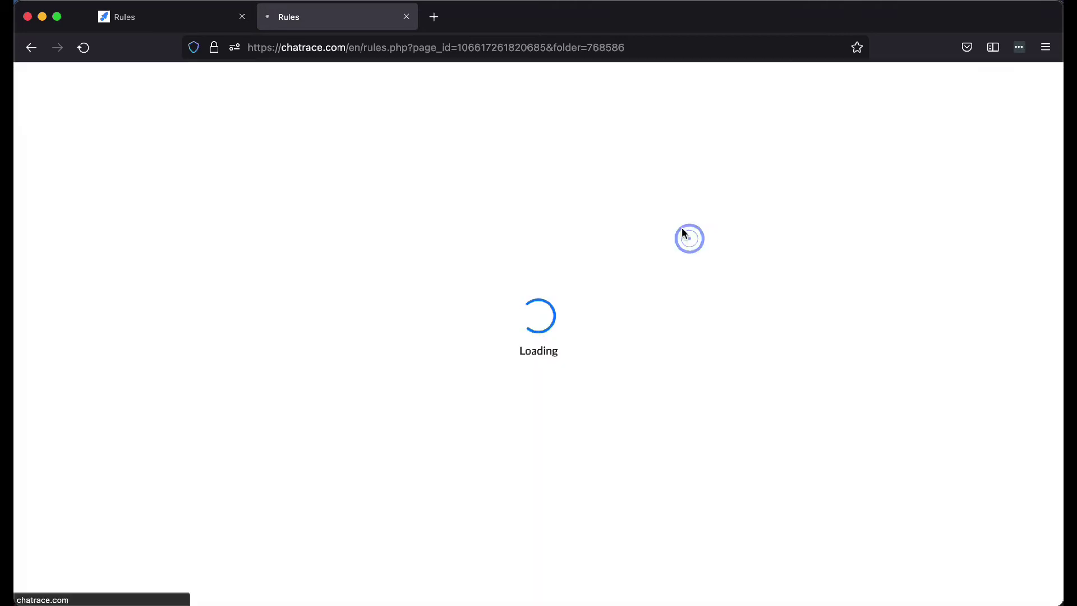
Set the rule's trigger to Tag applied with the 'welcome' tag.
left_click(431, 174)
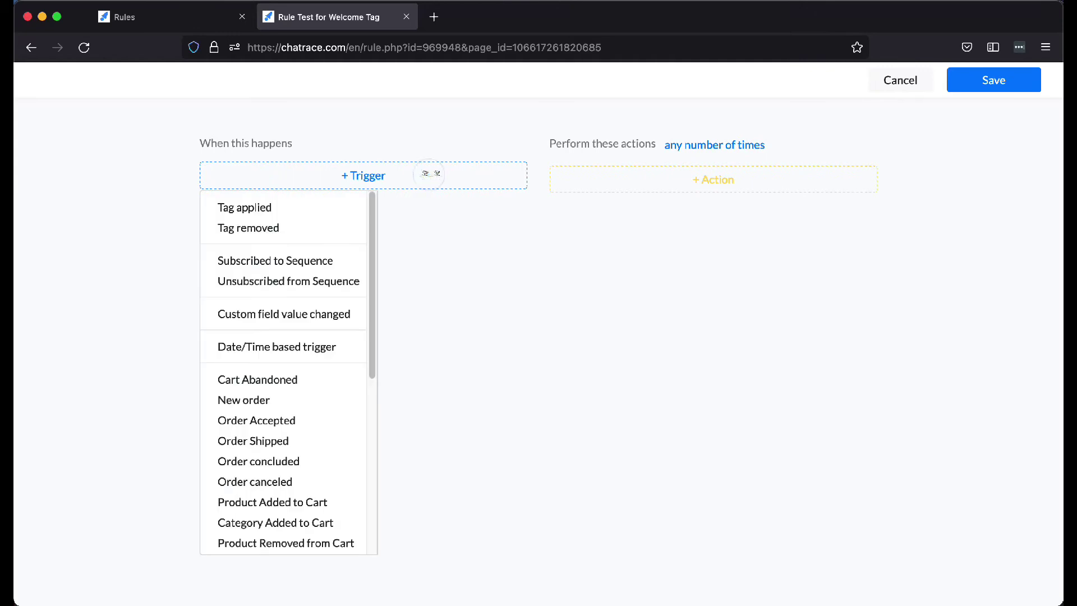
left_click(284, 202)
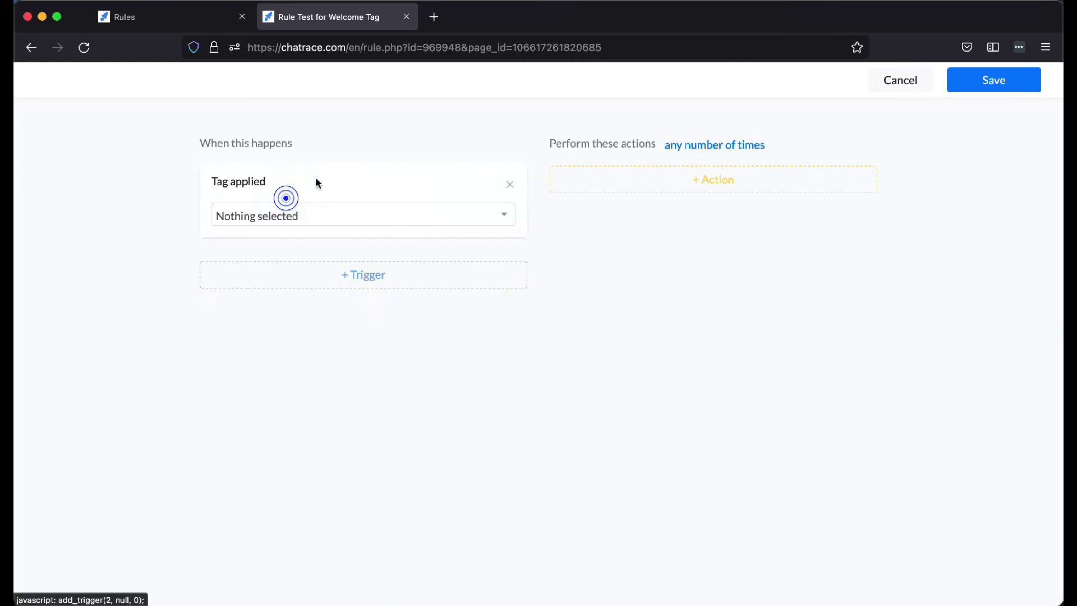
left_click(312, 215)
left_click(253, 277)
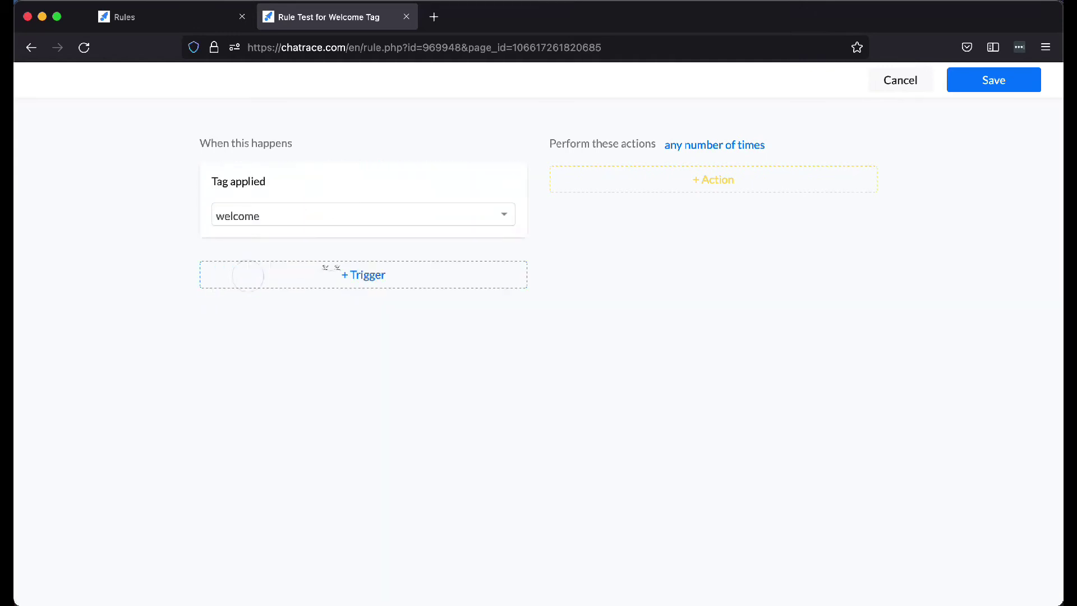
left_click(584, 277)
Add a Start Another Flow action that launches Rule Test_1.
left_click(674, 185)
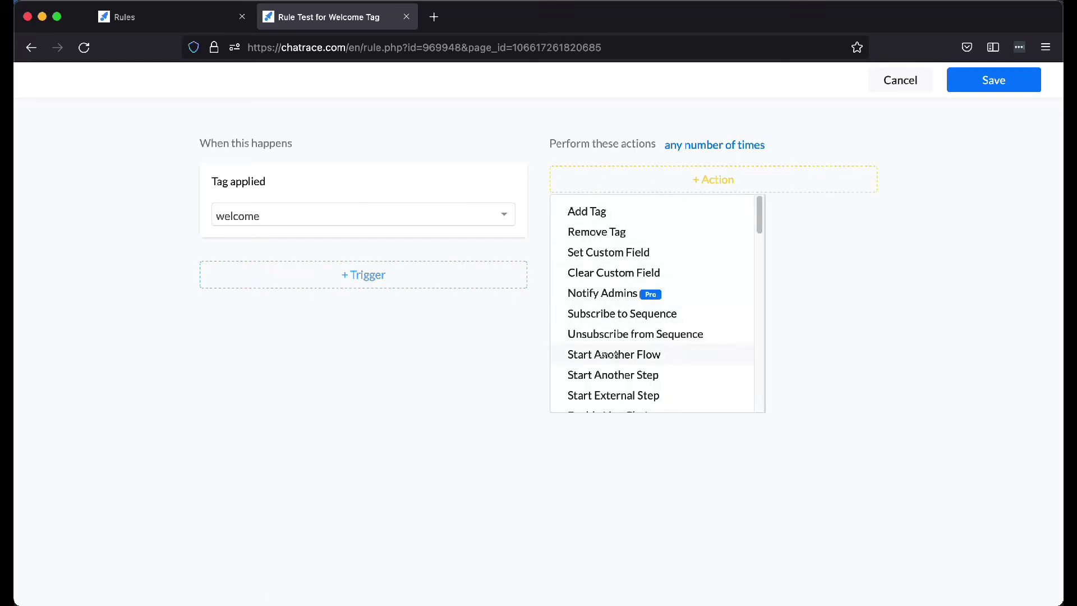
left_click(606, 354)
left_click(631, 223)
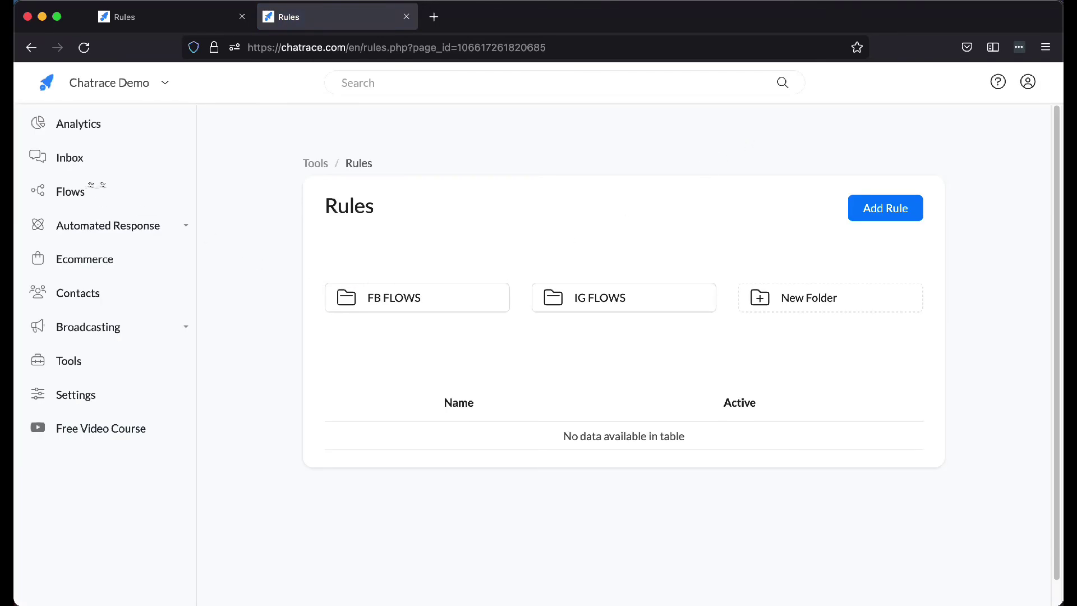
Toggle Rule Test for Welcome Tag to Active inside the FB FLOWS folder.
left_click(380, 294)
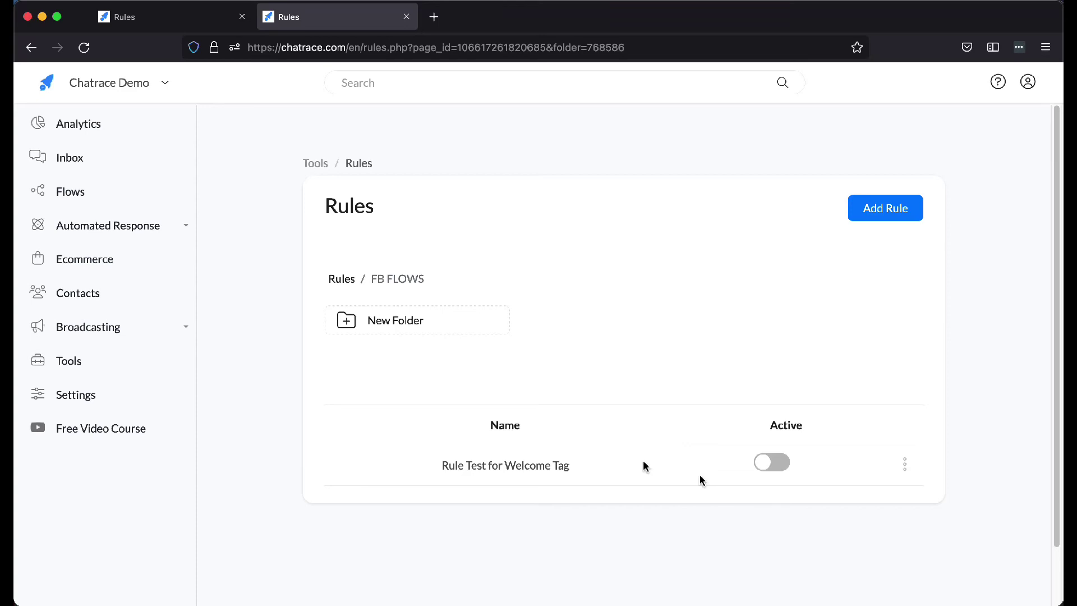
left_click(776, 464)
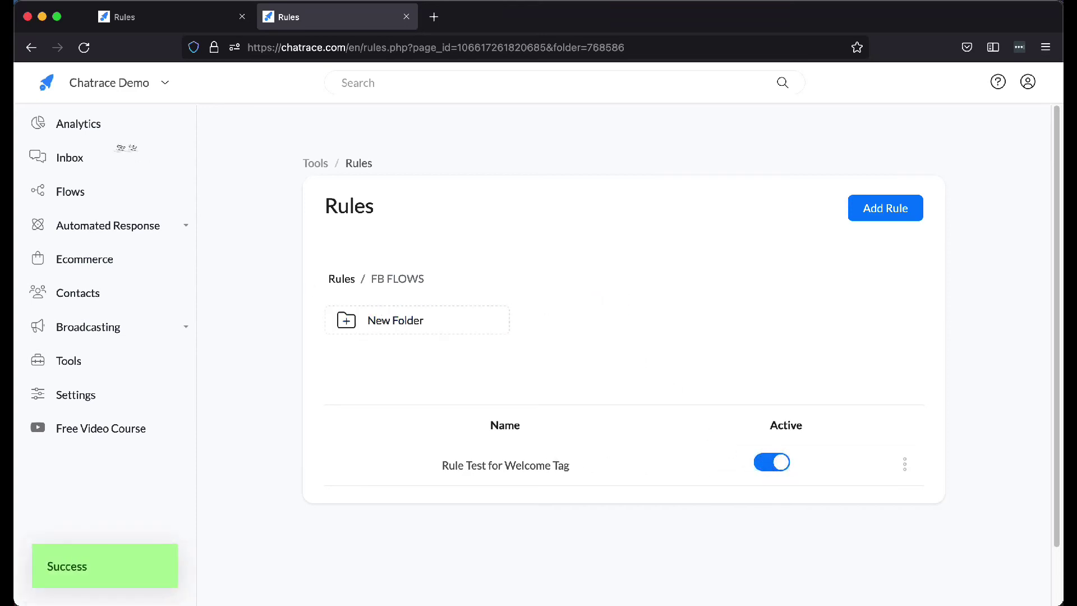
Open Flows in a new tab and edit the Rule Test flow from FB FLOWS.
right_click(65, 197)
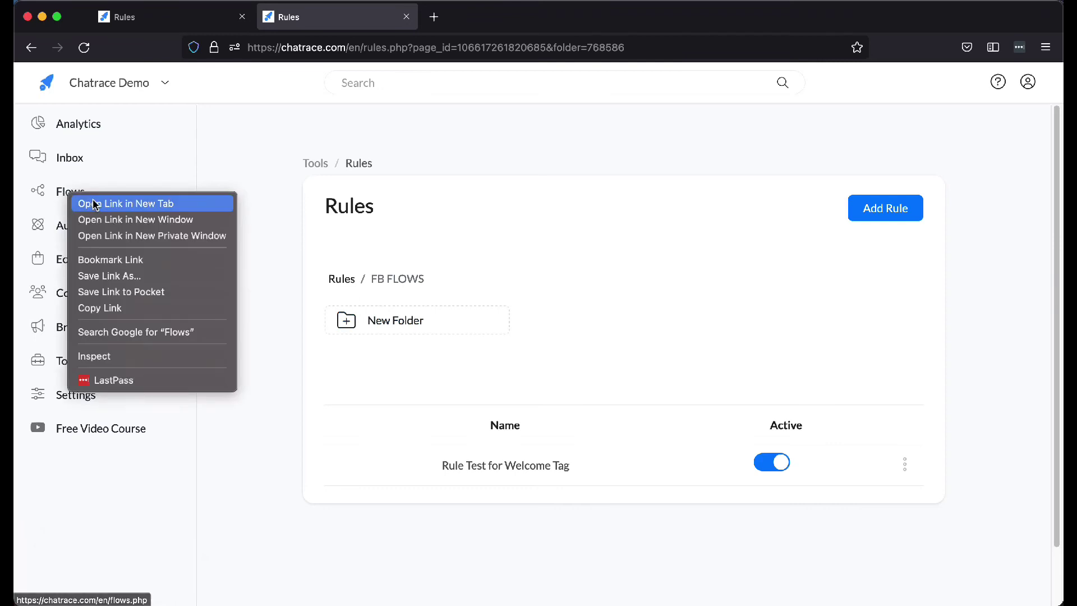
left_click(93, 202)
left_click(454, 17)
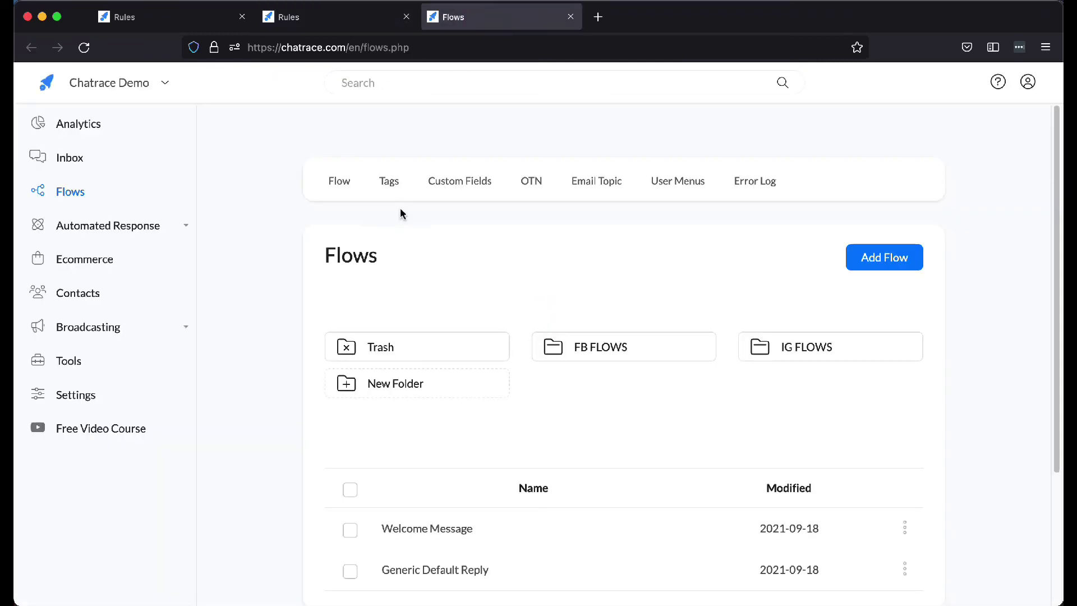
left_click(628, 348)
scroll(908, 512, "down", 3)
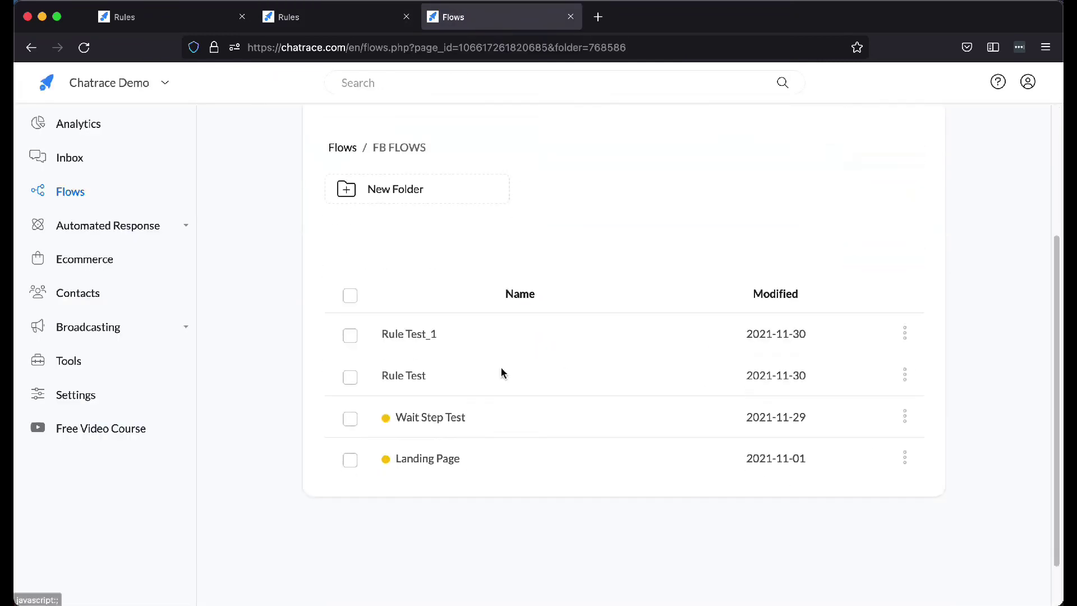
left_click(906, 375)
left_click(857, 301)
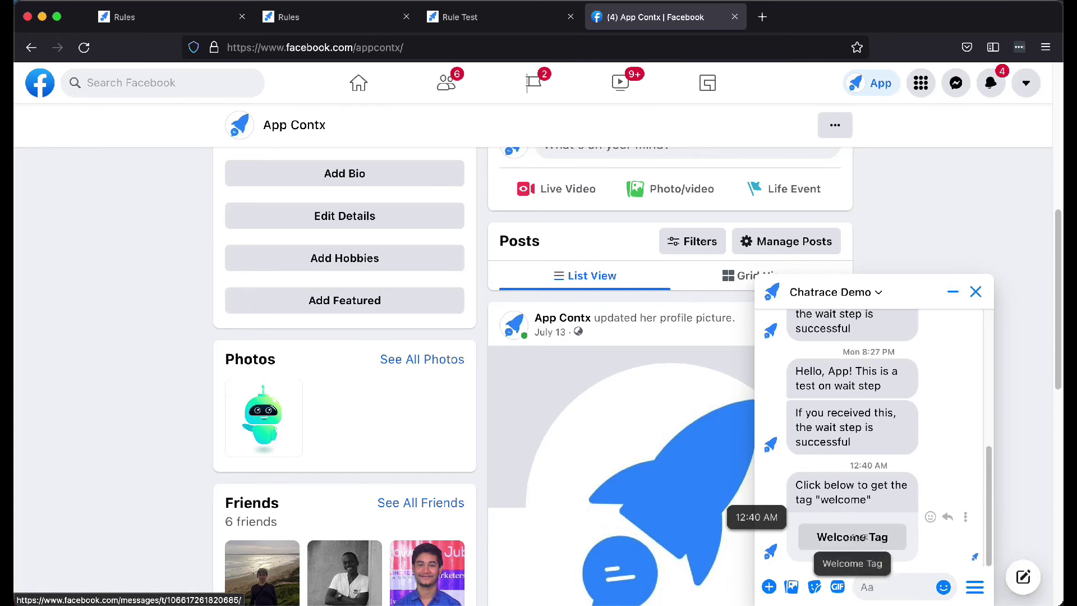
Tap the Welcome Tag button in the Chatrace Demo Messenger chat.
left_click(857, 542)
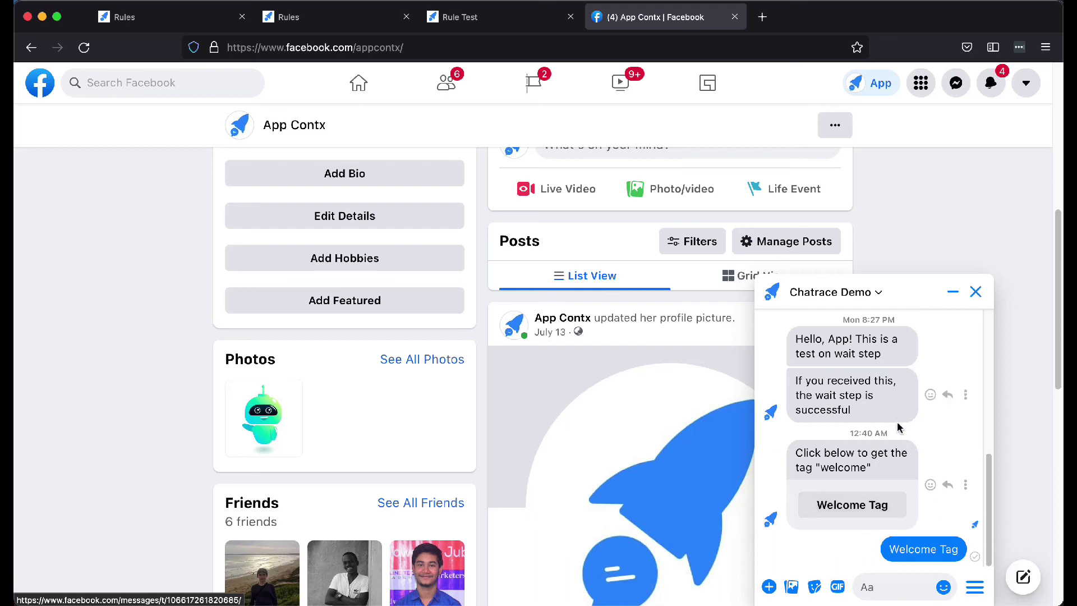